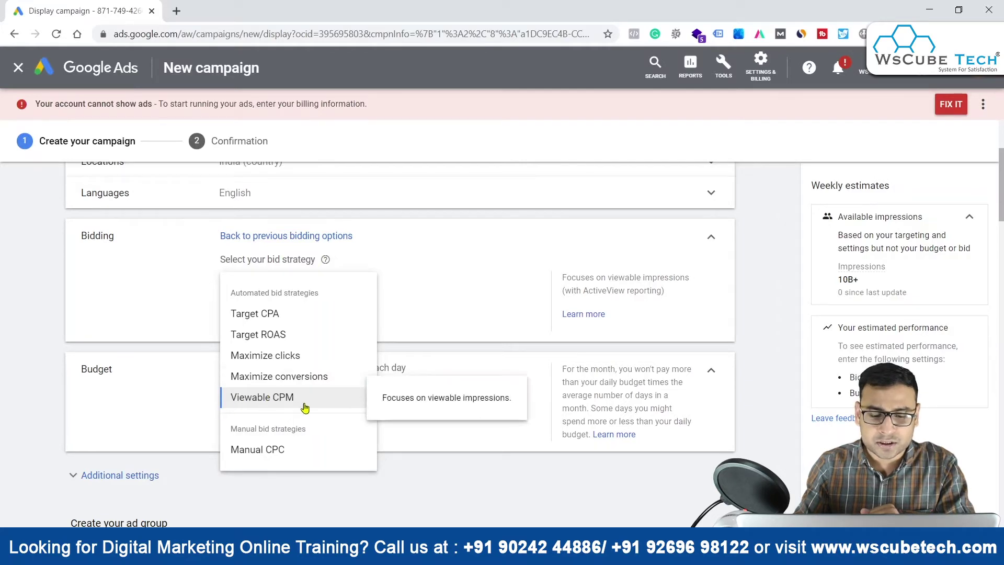
Keep Viewable CPM as the bid strategy and set the average daily budget to ₹5,000.
{"action": "left_click", "coordinate": [495, 251]}
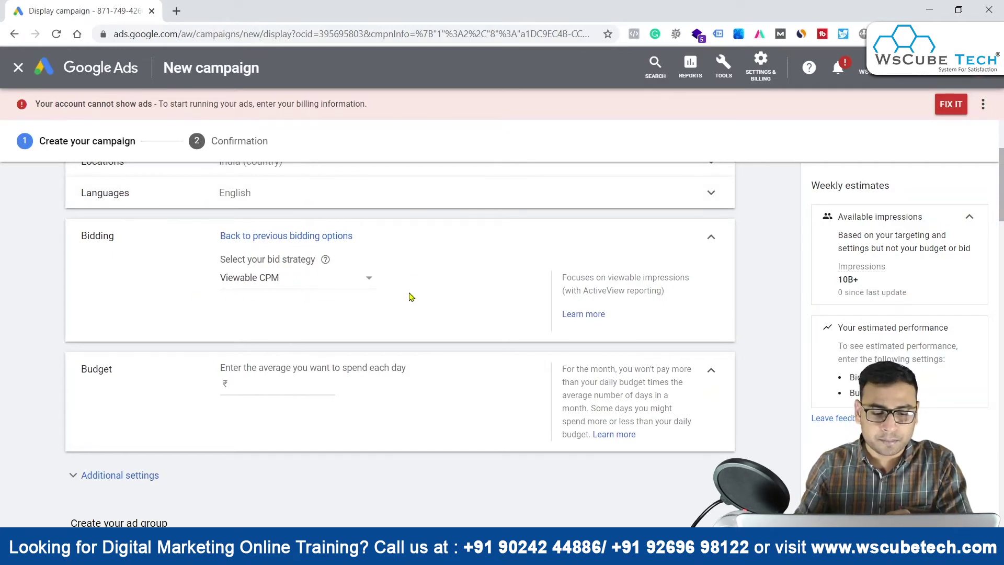
{"action": "left_click", "coordinate": [270, 377]}
{"action": "type", "text": "500"}
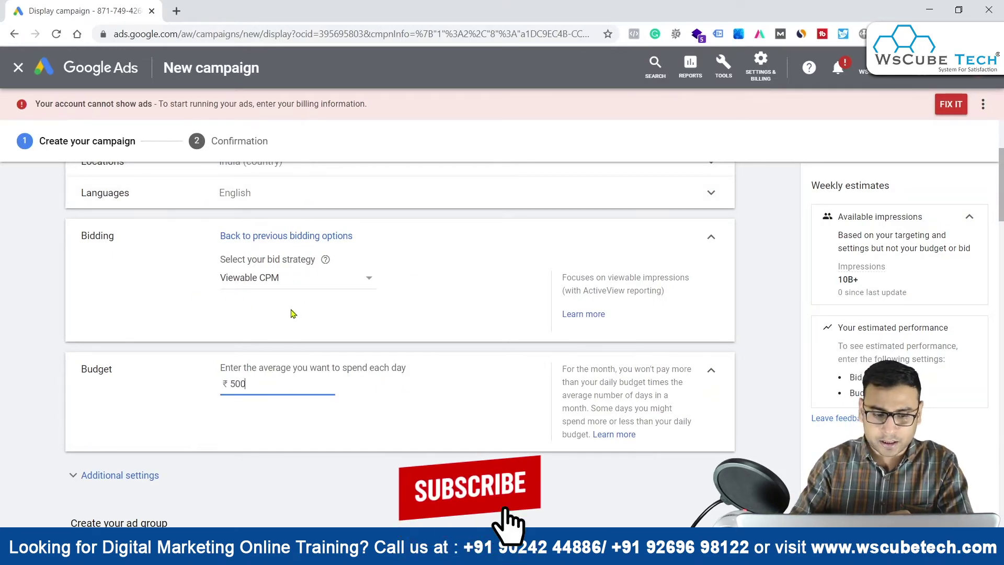
{"action": "type", "text": "0"}
{"action": "left_click", "coordinate": [292, 330]}
Look through the whole new campaign form, from the campaign name to the ad creation fields.
{"action": "scroll", "coordinate": [366, 340], "scroll_direction": "down", "scroll_amount": 5}
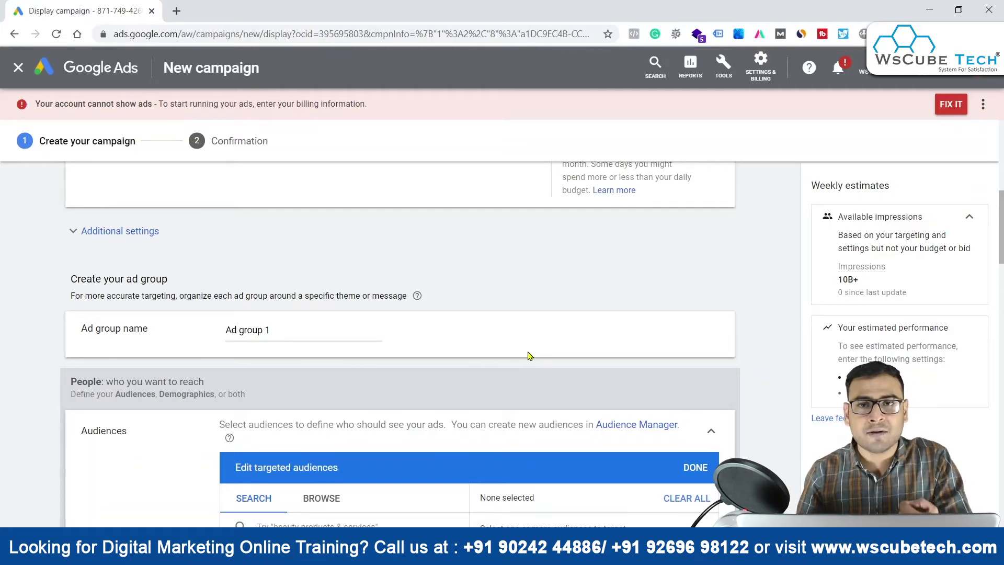
{"action": "scroll", "coordinate": [518, 356], "scroll_direction": "up", "scroll_amount": 8}
{"action": "scroll", "coordinate": [306, 256], "scroll_direction": "down", "scroll_amount": 10}
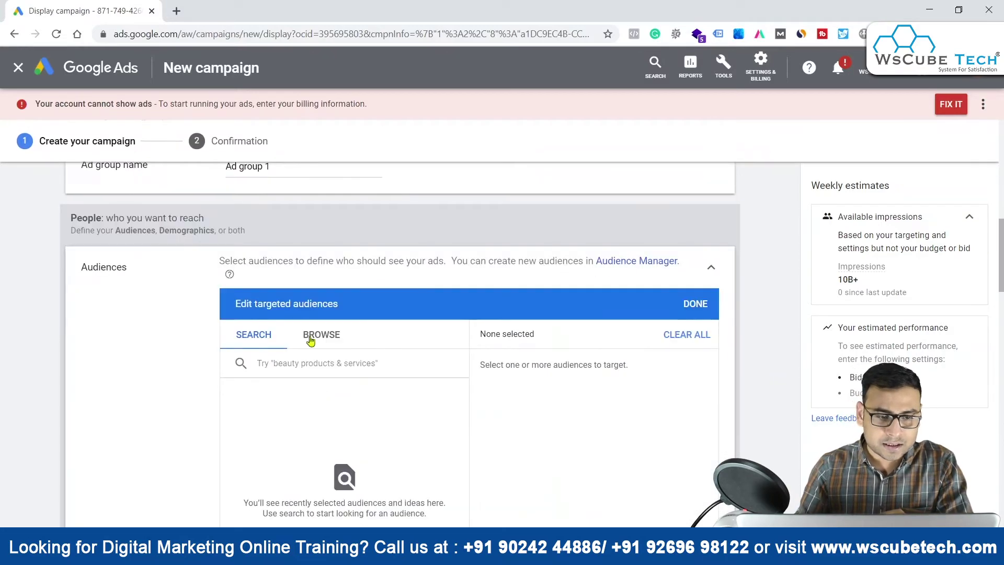
{"action": "scroll", "coordinate": [370, 197], "scroll_direction": "up", "scroll_amount": 10}
{"action": "scroll", "coordinate": [369, 198], "scroll_direction": "down", "scroll_amount": 8}
{"action": "scroll", "coordinate": [229, 241], "scroll_direction": "up", "scroll_amount": 8}
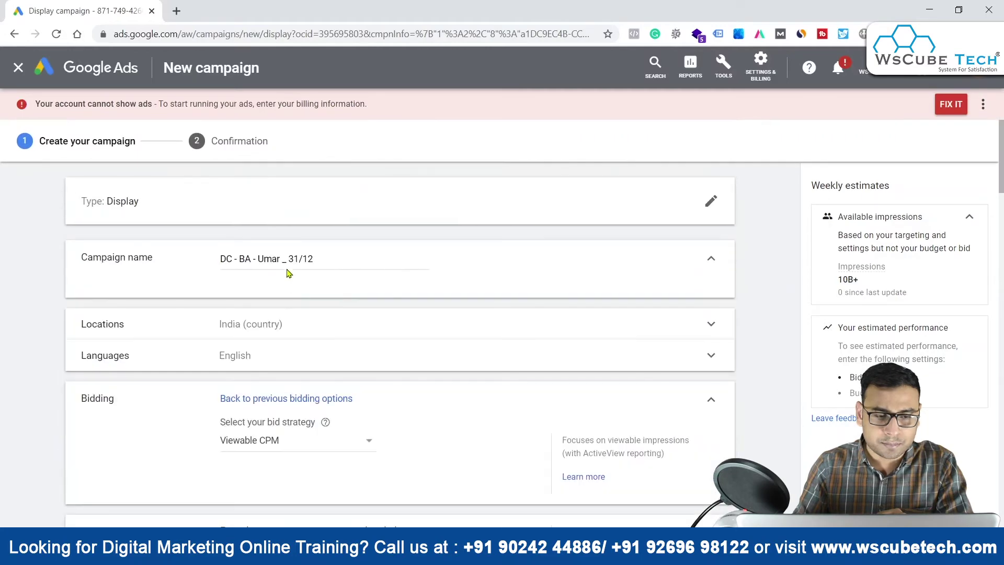
{"action": "scroll", "coordinate": [544, 209], "scroll_direction": "down", "scroll_amount": 12}
{"action": "scroll", "coordinate": [556, 215], "scroll_direction": "down", "scroll_amount": 5}
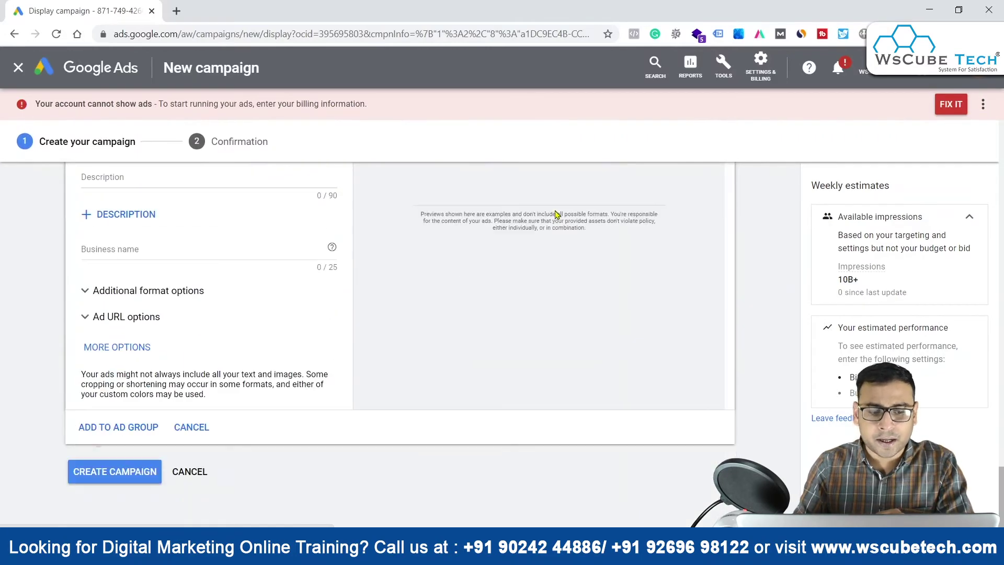
{"action": "scroll", "coordinate": [460, 308], "scroll_direction": "up", "scroll_amount": 15}
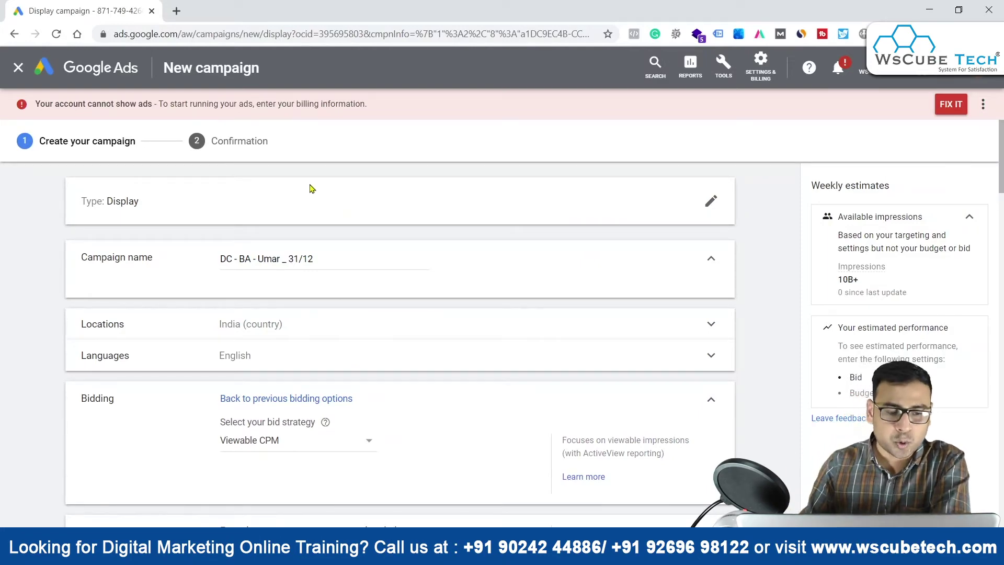
Examine the audience, content targeting, ad group bid and responsive display ad sections alongside the campaign's bidding and budget.
{"action": "scroll", "coordinate": [363, 283], "scroll_direction": "down", "scroll_amount": 5}
{"action": "scroll", "coordinate": [363, 283], "scroll_direction": "down", "scroll_amount": 8}
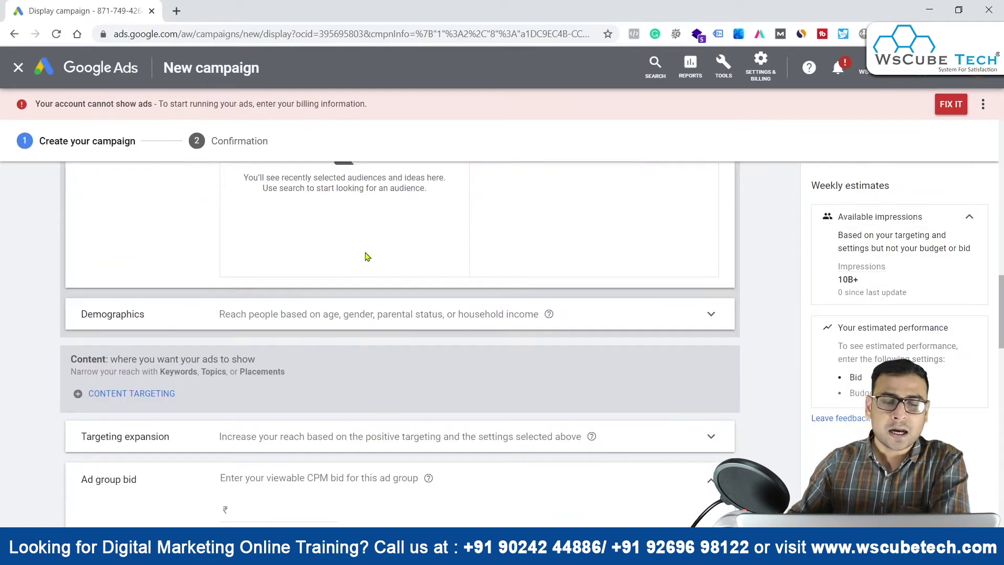
{"action": "scroll", "coordinate": [421, 286], "scroll_direction": "down", "scroll_amount": 10}
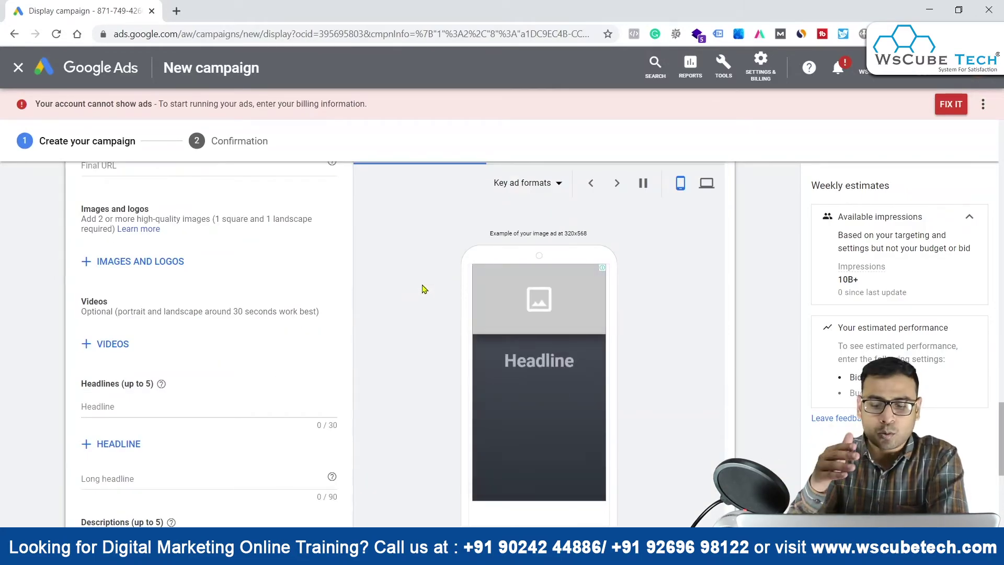
{"action": "scroll", "coordinate": [482, 333], "scroll_direction": "up", "scroll_amount": 3}
{"action": "scroll", "coordinate": [487, 320], "scroll_direction": "up", "scroll_amount": 8}
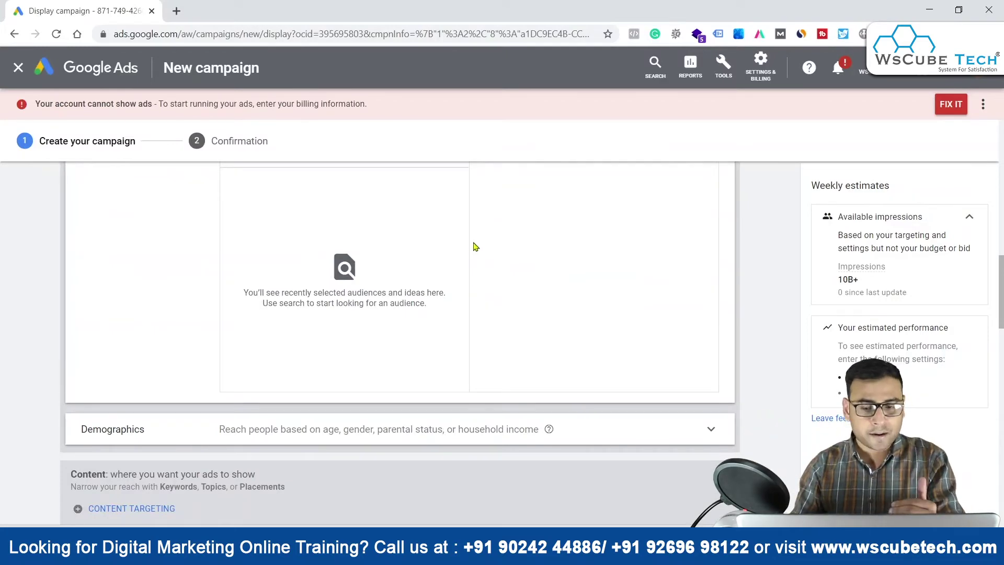
{"action": "scroll", "coordinate": [476, 246], "scroll_direction": "down", "scroll_amount": 8}
{"action": "scroll", "coordinate": [560, 251], "scroll_direction": "up", "scroll_amount": 9}
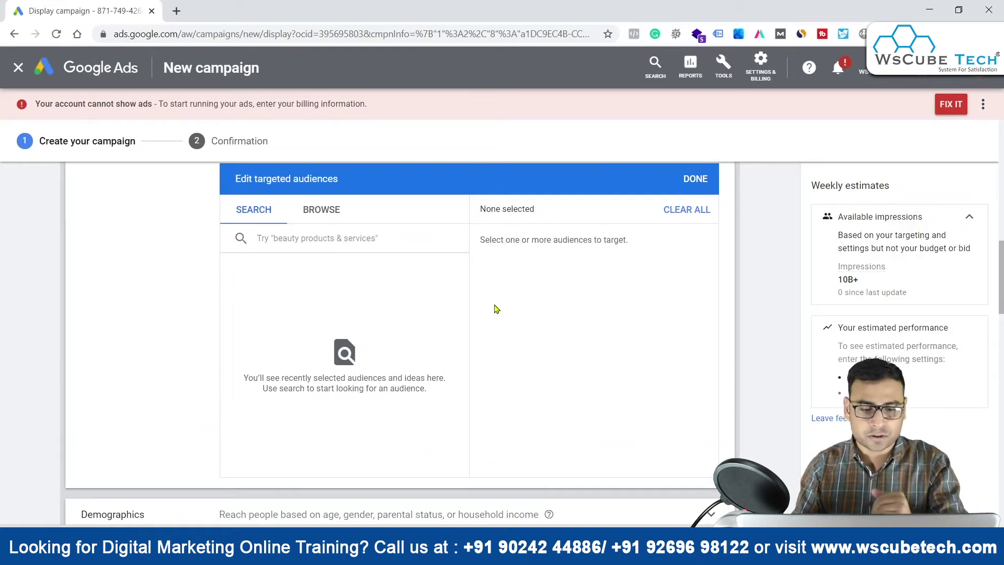
{"action": "scroll", "coordinate": [493, 309], "scroll_direction": "up", "scroll_amount": 10}
{"action": "scroll", "coordinate": [477, 309], "scroll_direction": "down", "scroll_amount": 9}
{"action": "scroll", "coordinate": [507, 303], "scroll_direction": "down", "scroll_amount": 8}
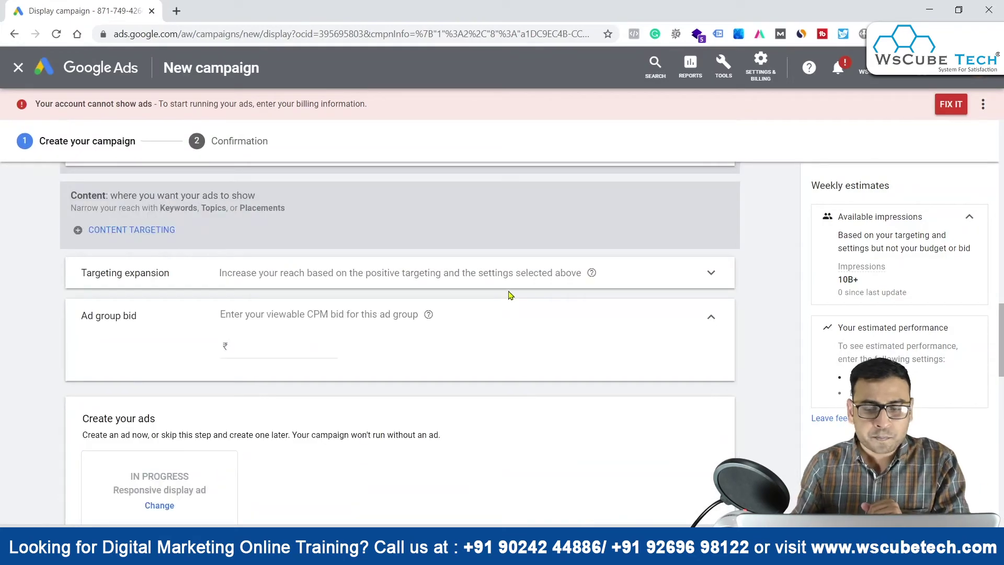
{"action": "scroll", "coordinate": [746, 294], "scroll_direction": "down", "scroll_amount": 3}
{"action": "scroll", "coordinate": [502, 293], "scroll_direction": "up", "scroll_amount": 10}
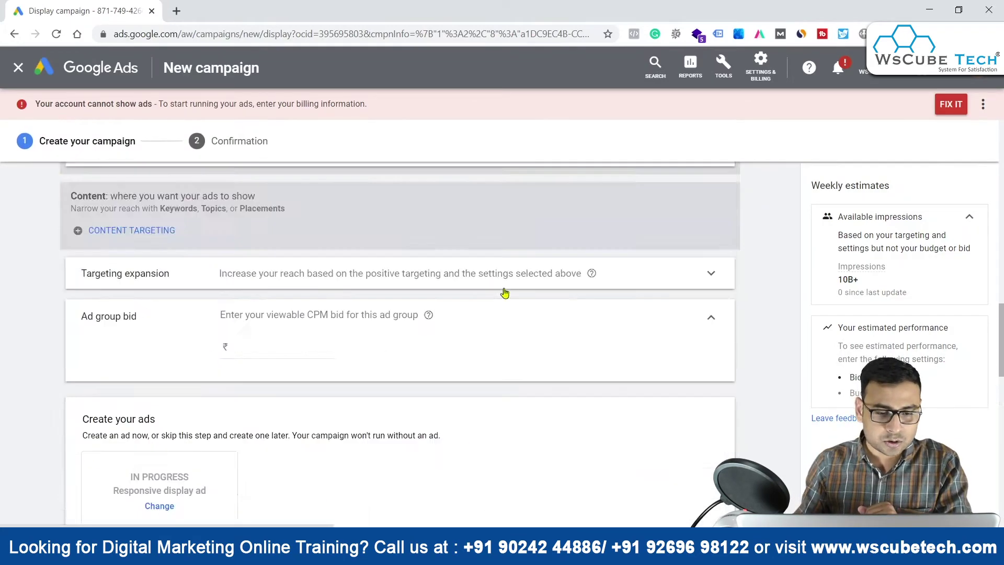
{"action": "scroll", "coordinate": [534, 247], "scroll_direction": "down", "scroll_amount": 5}
{"action": "scroll", "coordinate": [218, 225], "scroll_direction": "up", "scroll_amount": 5}
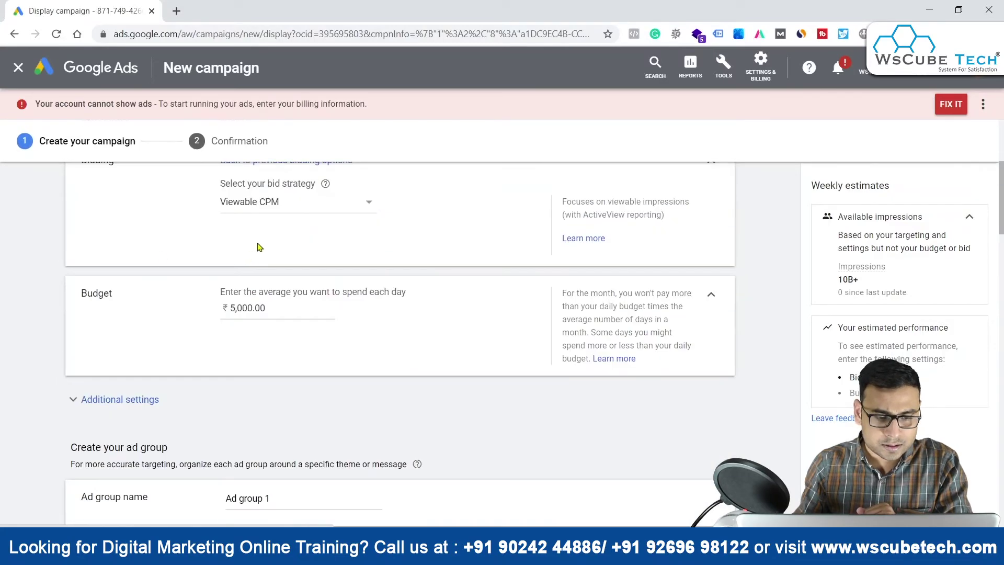
Collapse the Audiences section under the ad group's People targeting.
{"action": "scroll", "coordinate": [298, 408], "scroll_direction": "down", "scroll_amount": 1}
{"action": "scroll", "coordinate": [226, 379], "scroll_direction": "down", "scroll_amount": 3}
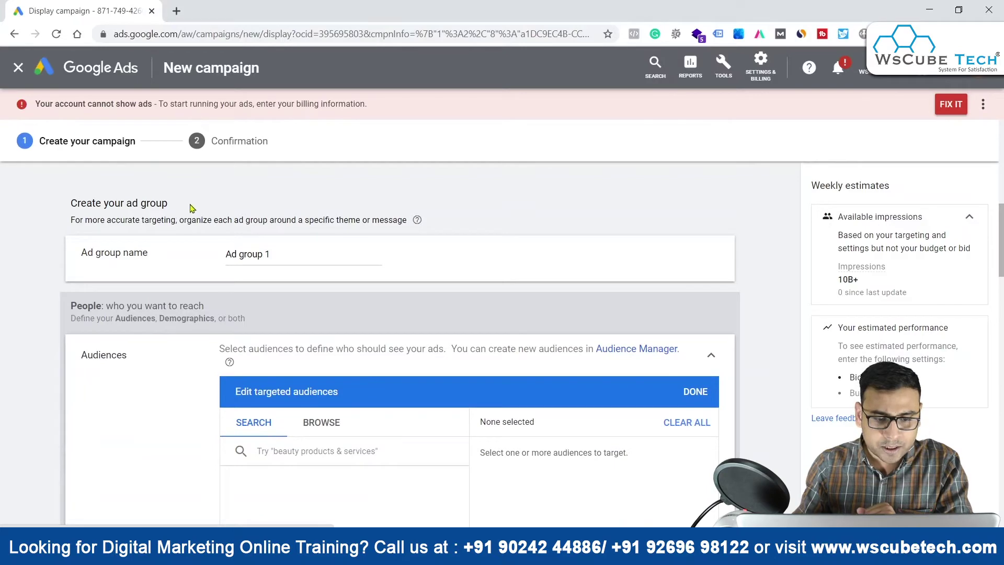
{"action": "scroll", "coordinate": [417, 262], "scroll_direction": "down", "scroll_amount": 3}
{"action": "scroll", "coordinate": [524, 287], "scroll_direction": "up", "scroll_amount": 3}
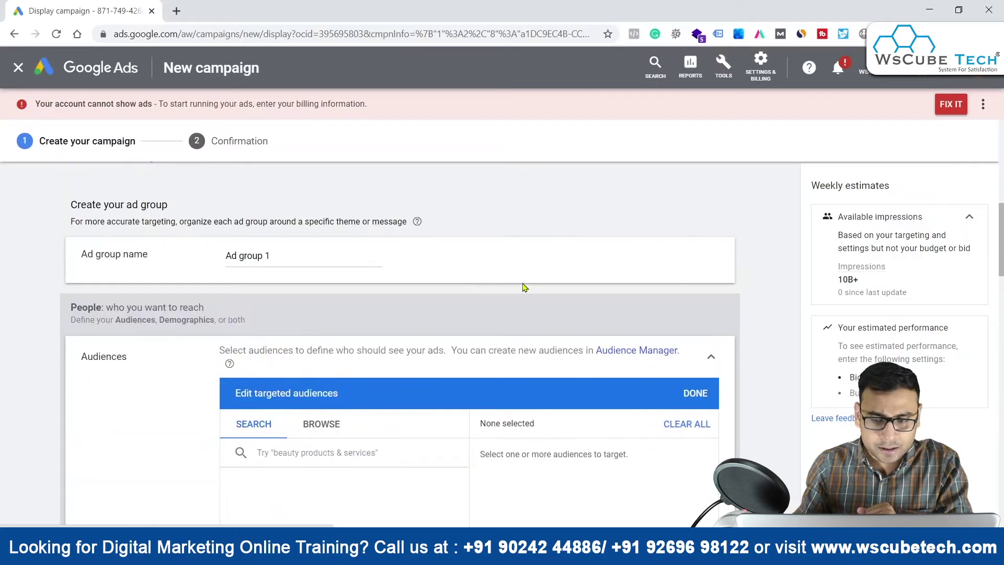
{"action": "left_click", "coordinate": [712, 359]}
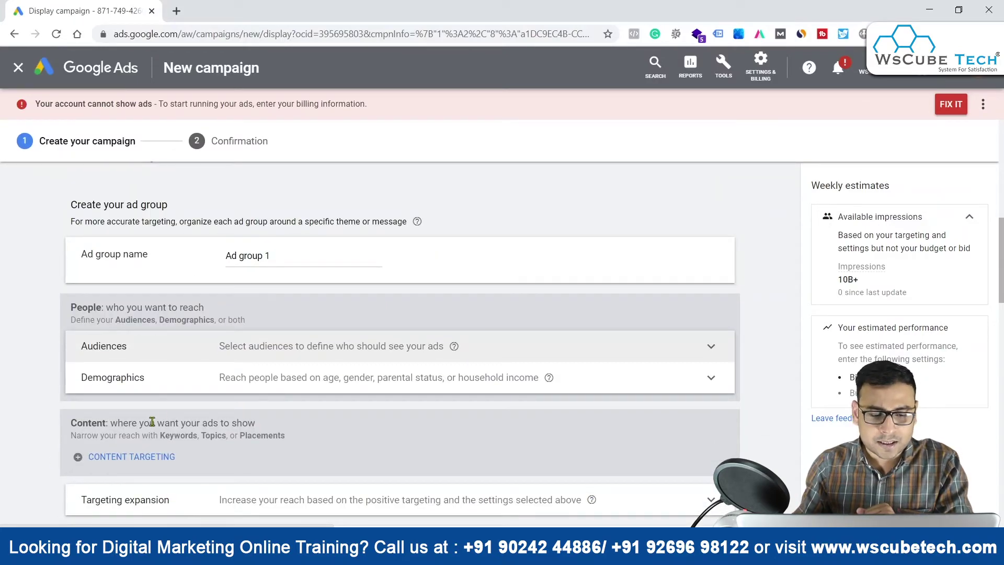
{"action": "scroll", "coordinate": [283, 393], "scroll_direction": "down", "scroll_amount": 2}
{"action": "scroll", "coordinate": [283, 392], "scroll_direction": "down", "scroll_amount": 3}
{"action": "scroll", "coordinate": [285, 390], "scroll_direction": "up", "scroll_amount": 5}
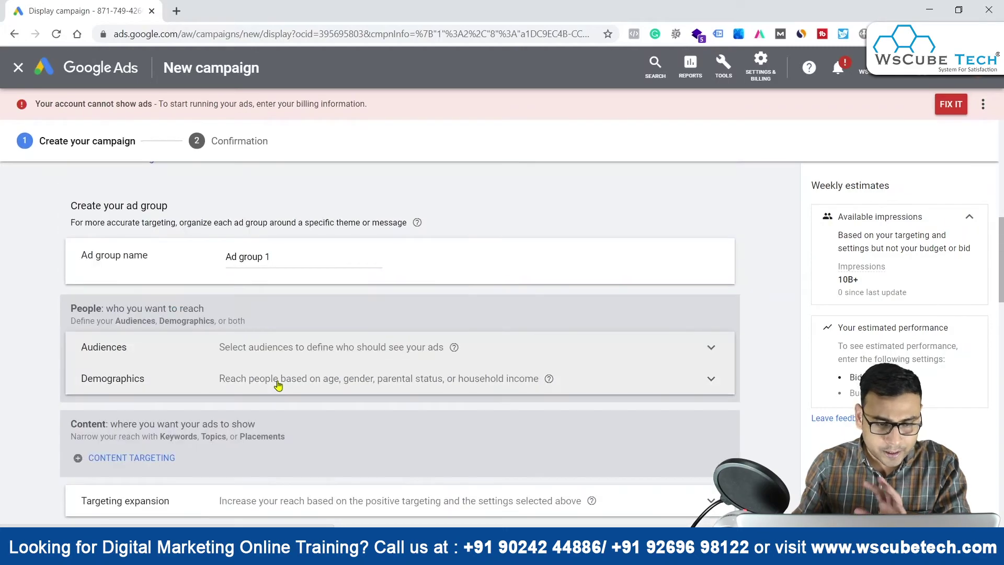
Examine the ad group's People and Content targeting and its viewable CPM bid against the campaign's bid strategy and daily budget.
{"action": "left_click_drag", "start_coordinate": [114, 307], "coordinate": [196, 307]}
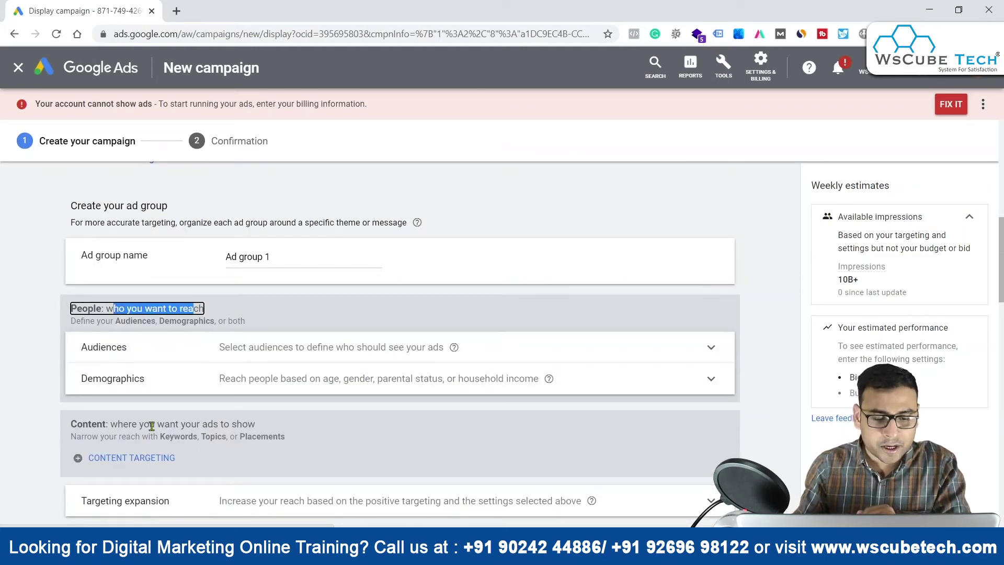
{"action": "left_click_drag", "start_coordinate": [149, 422], "coordinate": [233, 423]}
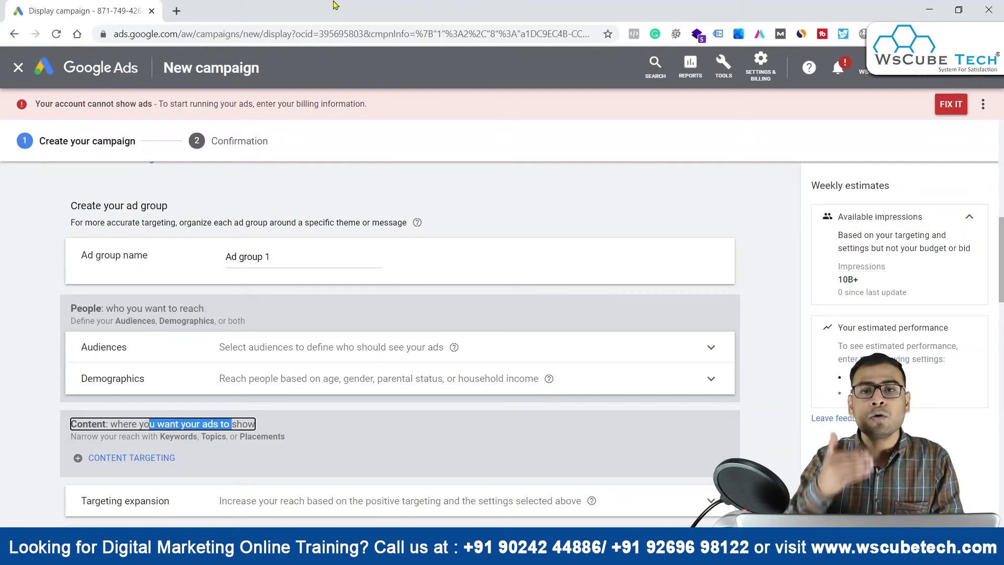
{"action": "scroll", "coordinate": [445, 363], "scroll_direction": "down", "scroll_amount": 2}
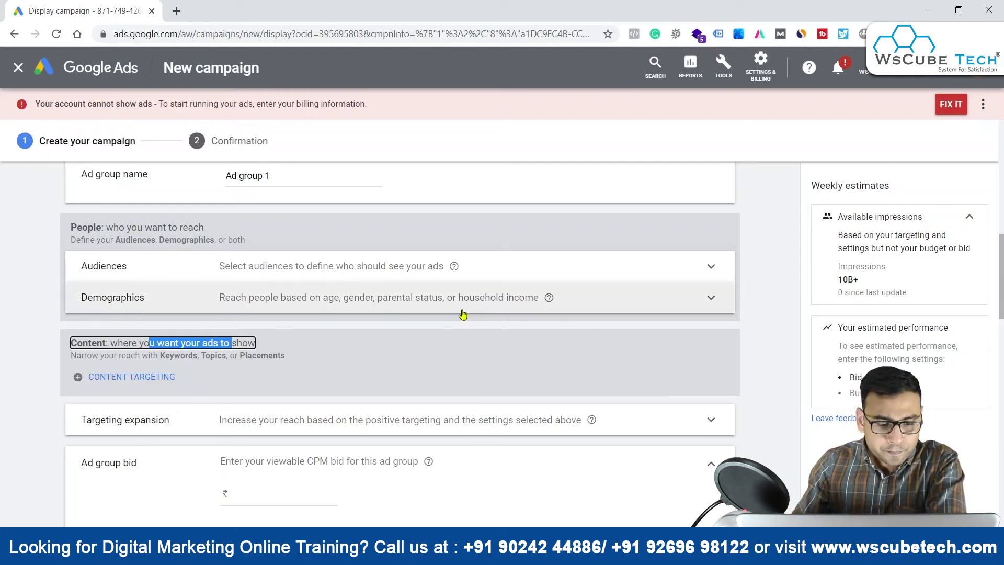
{"action": "scroll", "coordinate": [463, 293], "scroll_direction": "down", "scroll_amount": 3}
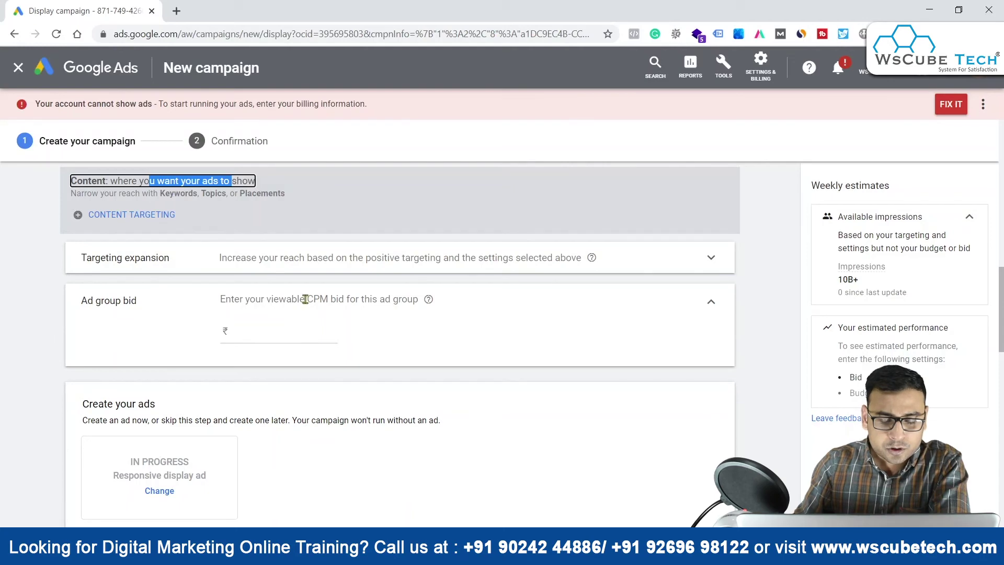
{"action": "scroll", "coordinate": [390, 354], "scroll_direction": "up", "scroll_amount": 15}
{"action": "scroll", "coordinate": [304, 294], "scroll_direction": "down", "scroll_amount": 6}
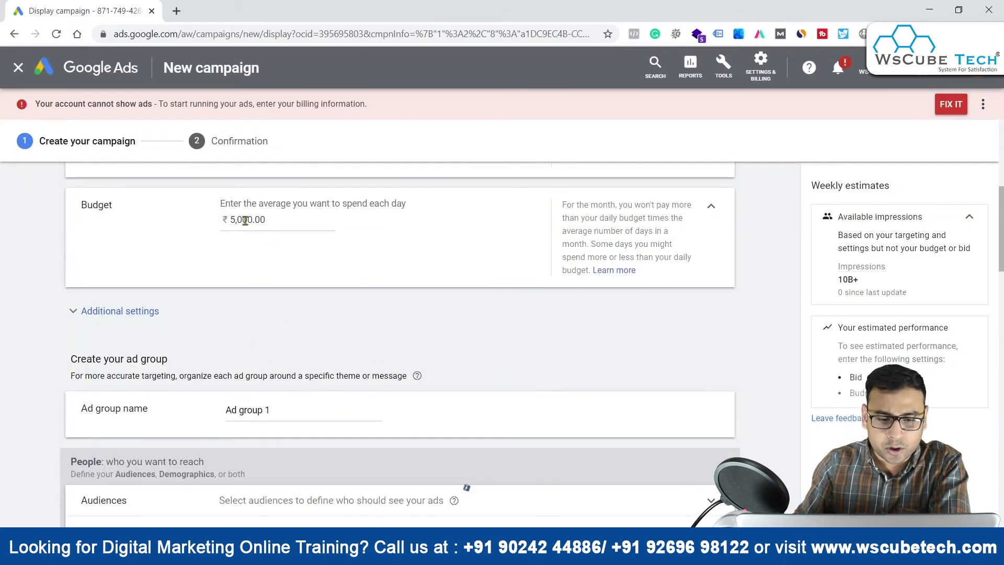
{"action": "scroll", "coordinate": [292, 293], "scroll_direction": "up", "scroll_amount": 5}
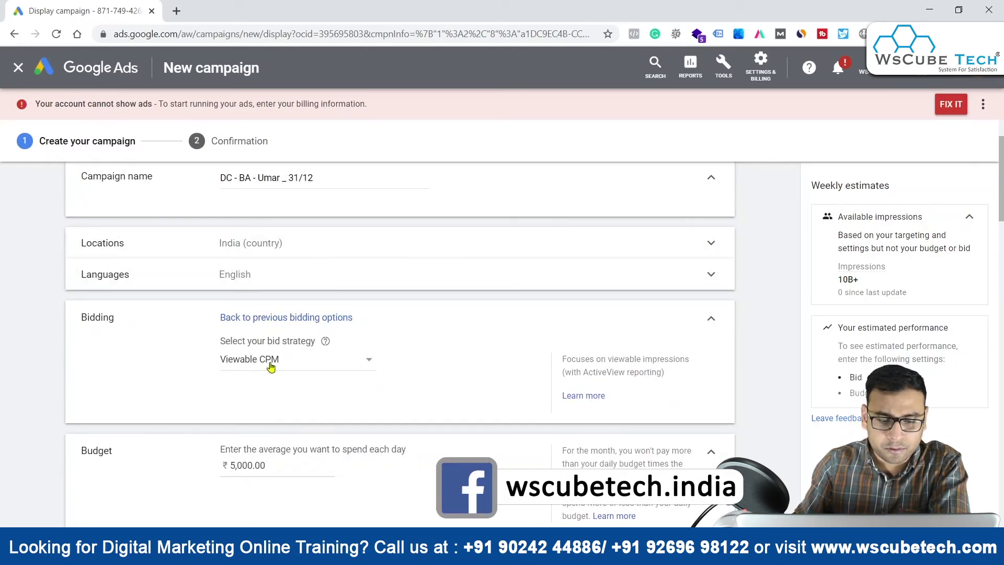
{"action": "scroll", "coordinate": [476, 343], "scroll_direction": "down", "scroll_amount": 15}
{"action": "scroll", "coordinate": [340, 325], "scroll_direction": "up", "scroll_amount": 5}
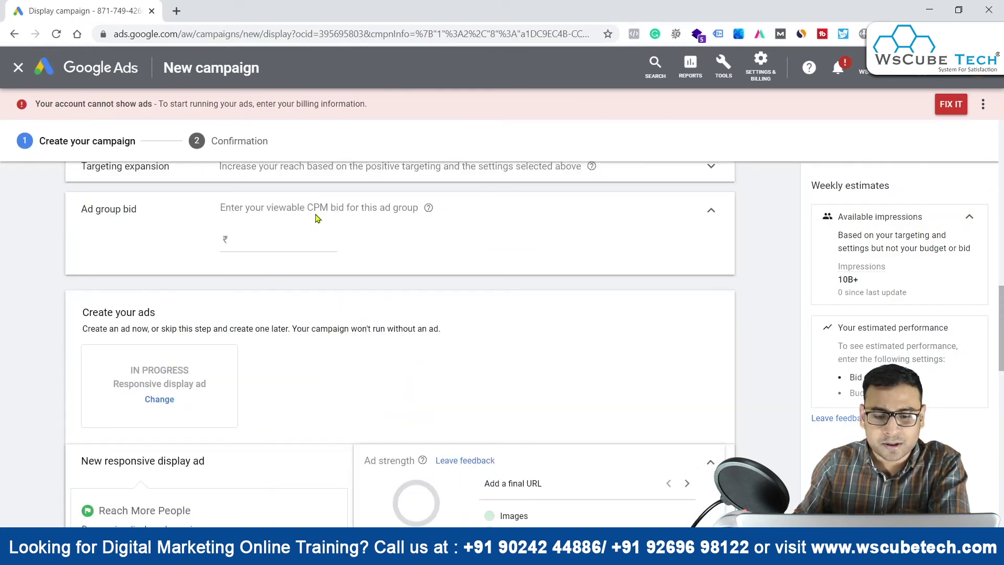
{"action": "scroll", "coordinate": [335, 209], "scroll_direction": "up", "scroll_amount": 5}
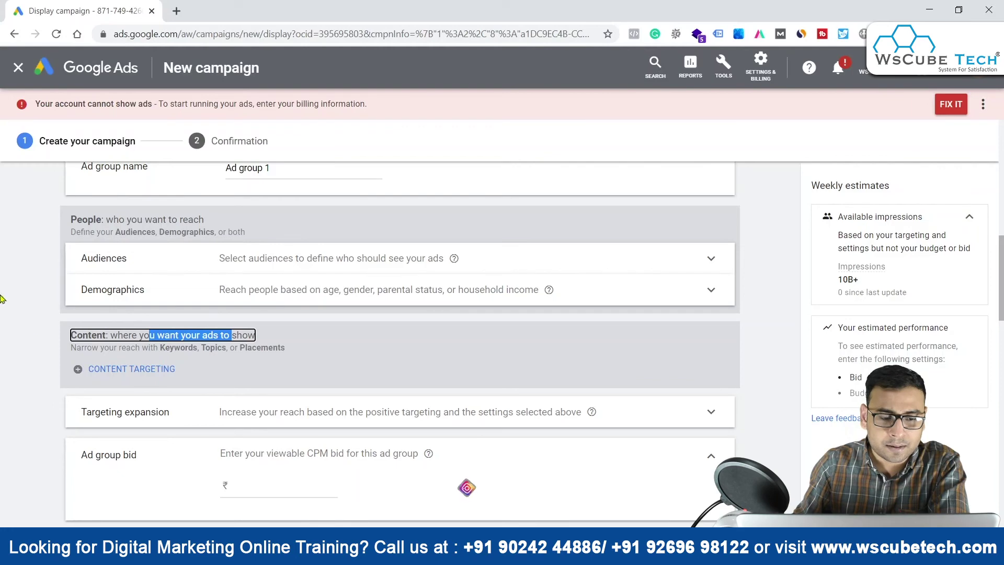
{"action": "scroll", "coordinate": [251, 330], "scroll_direction": "down", "scroll_amount": 2}
{"action": "scroll", "coordinate": [285, 233], "scroll_direction": "up", "scroll_amount": 2}
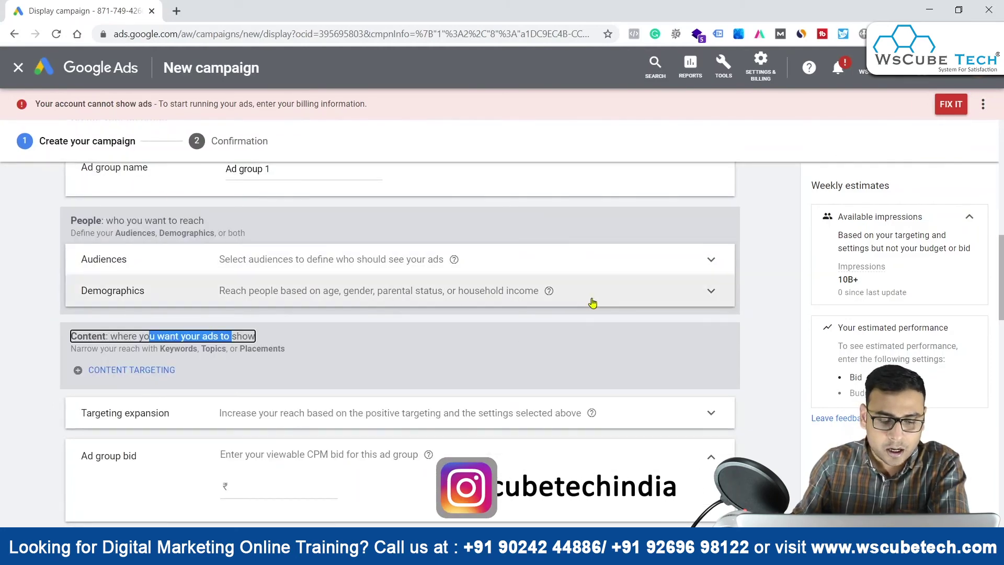
Examine the responsive display ad form's fields for final URL, images and logos, videos, headlines, descriptions and business name.
{"action": "scroll", "coordinate": [441, 297], "scroll_direction": "down", "scroll_amount": 2}
{"action": "scroll", "coordinate": [441, 298], "scroll_direction": "down", "scroll_amount": 6}
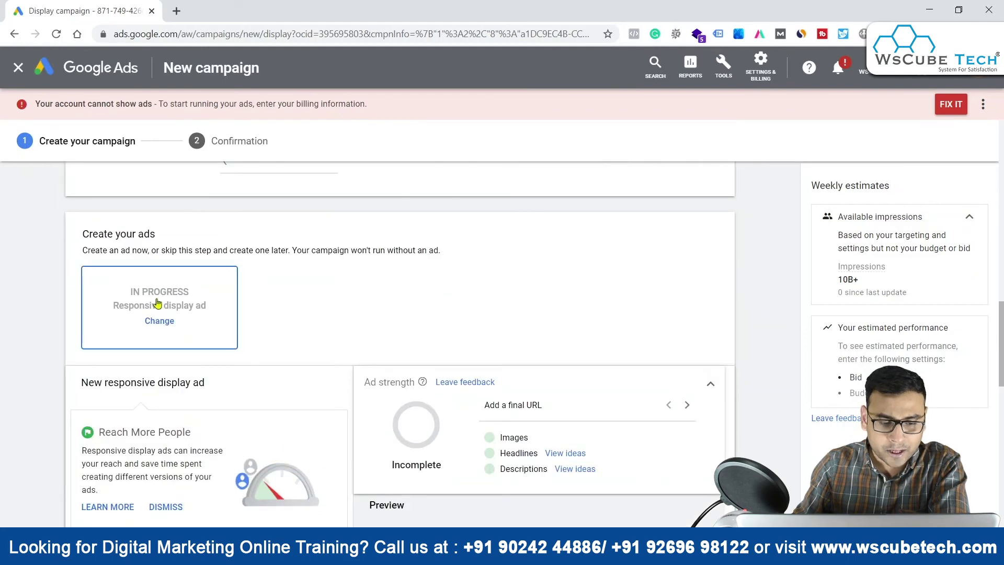
{"action": "scroll", "coordinate": [395, 351], "scroll_direction": "down", "scroll_amount": 3}
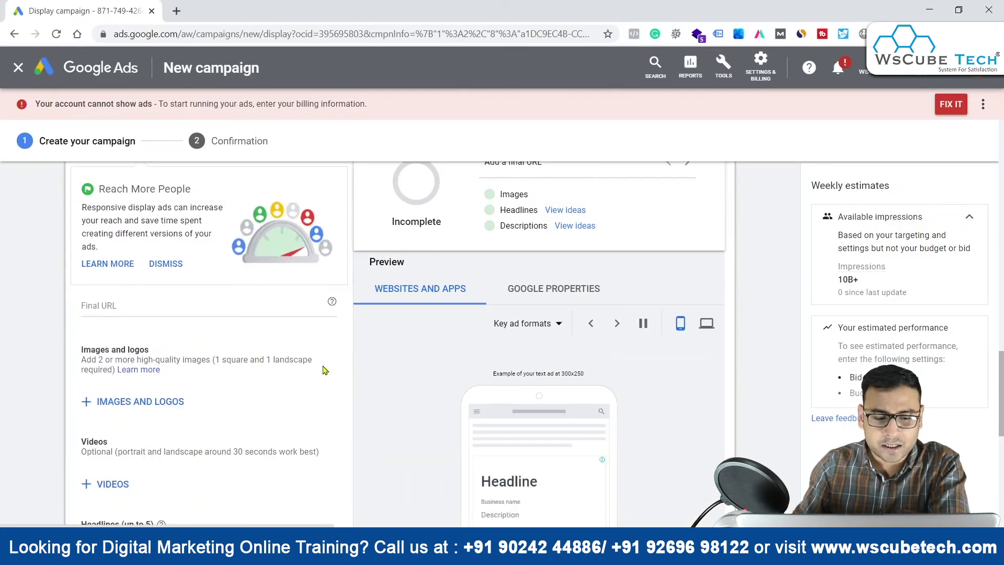
{"action": "scroll", "coordinate": [324, 307], "scroll_direction": "down", "scroll_amount": 3}
{"action": "scroll", "coordinate": [324, 307], "scroll_direction": "up", "scroll_amount": 4}
{"action": "scroll", "coordinate": [219, 370], "scroll_direction": "down", "scroll_amount": 3}
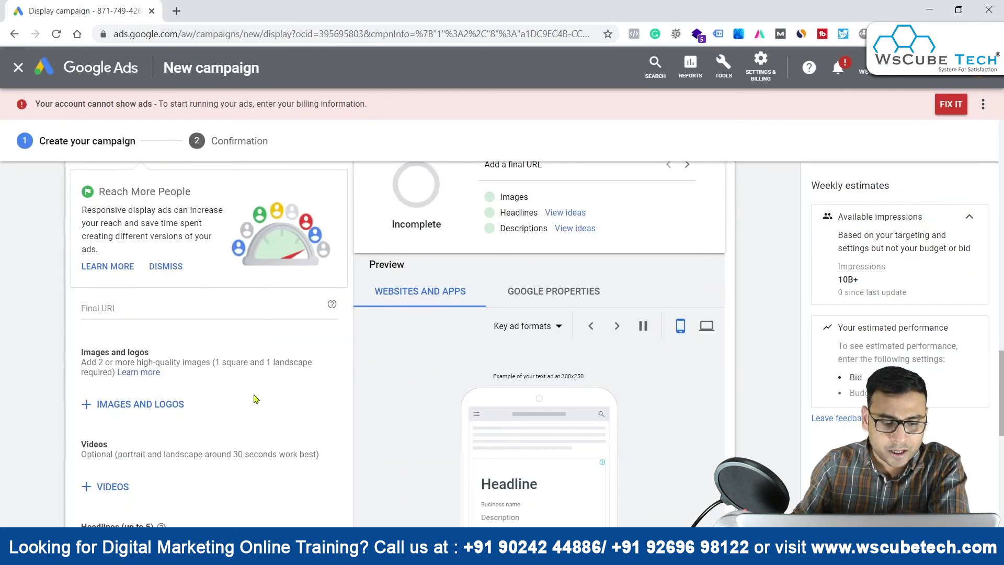
{"action": "scroll", "coordinate": [334, 410], "scroll_direction": "up", "scroll_amount": 6}
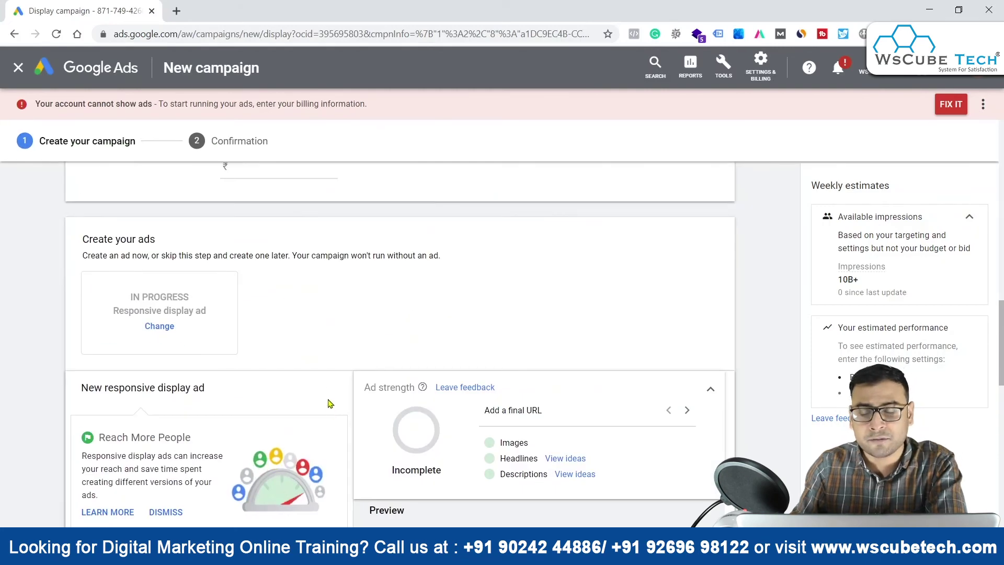
{"action": "scroll", "coordinate": [316, 370], "scroll_direction": "down", "scroll_amount": 8}
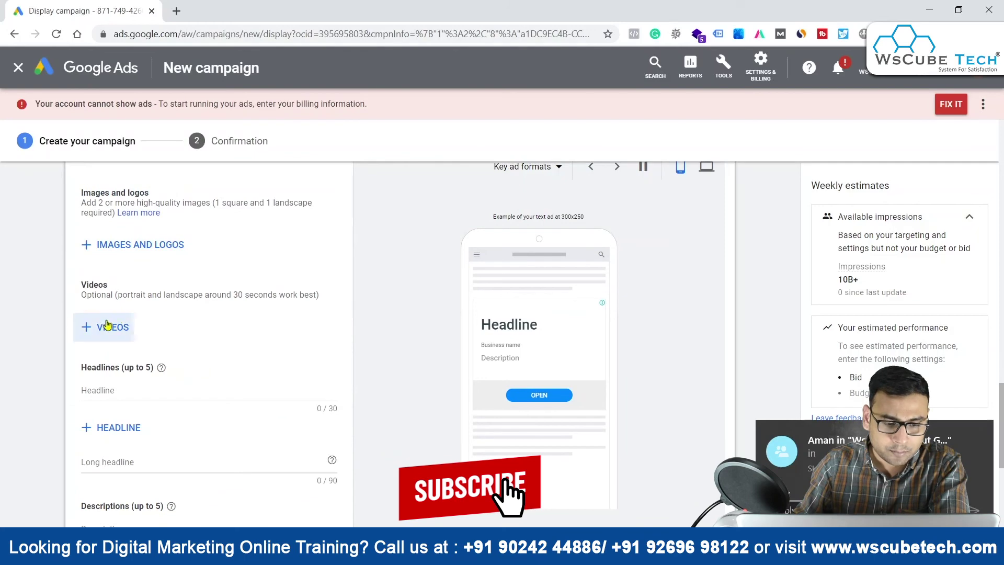
{"action": "scroll", "coordinate": [145, 264], "scroll_direction": "down", "scroll_amount": 3}
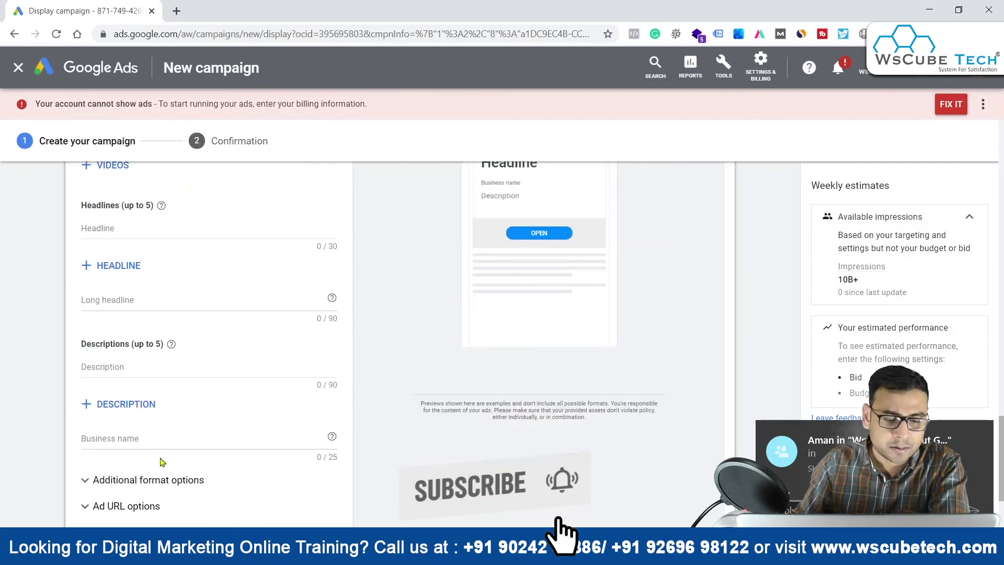
Switch the responsive display ad preview to the desktop layout.
{"action": "scroll", "coordinate": [183, 442], "scroll_direction": "up", "scroll_amount": 6}
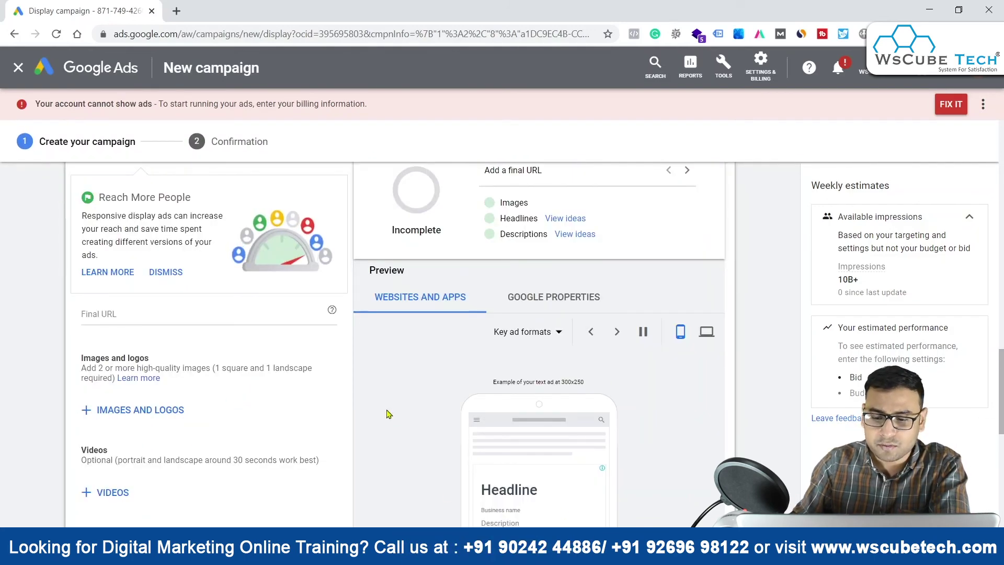
{"action": "left_click", "coordinate": [707, 331]}
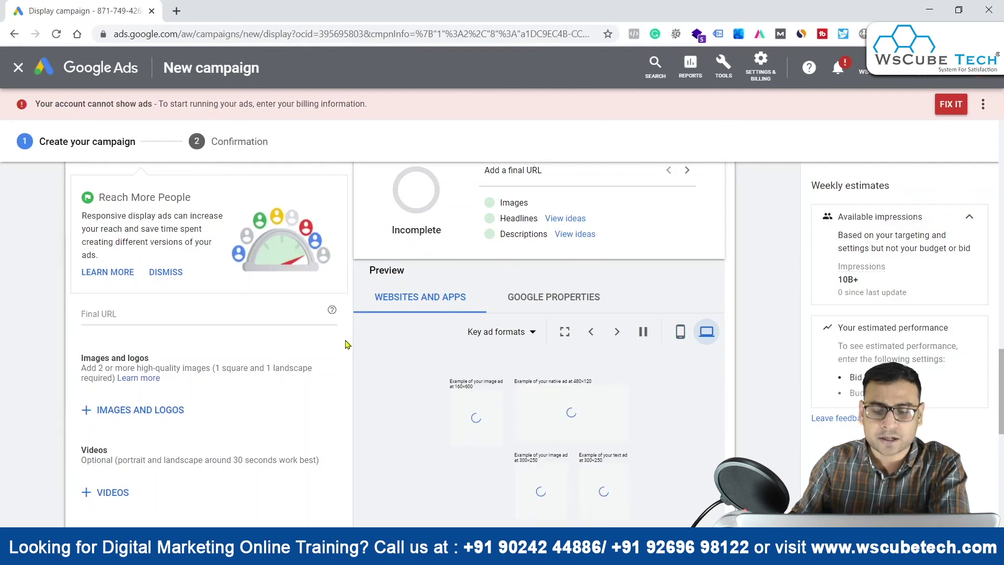
Examine the responsive display ad's desktop previews of image, native and text formats alongside its asset fields and ad strength checklist.
{"action": "scroll", "coordinate": [488, 451], "scroll_direction": "down", "scroll_amount": 5}
{"action": "scroll", "coordinate": [570, 449], "scroll_direction": "up", "scroll_amount": 8}
{"action": "scroll", "coordinate": [619, 419], "scroll_direction": "up", "scroll_amount": 6}
{"action": "scroll", "coordinate": [625, 327], "scroll_direction": "down", "scroll_amount": 13}
{"action": "scroll", "coordinate": [579, 313], "scroll_direction": "up", "scroll_amount": 5}
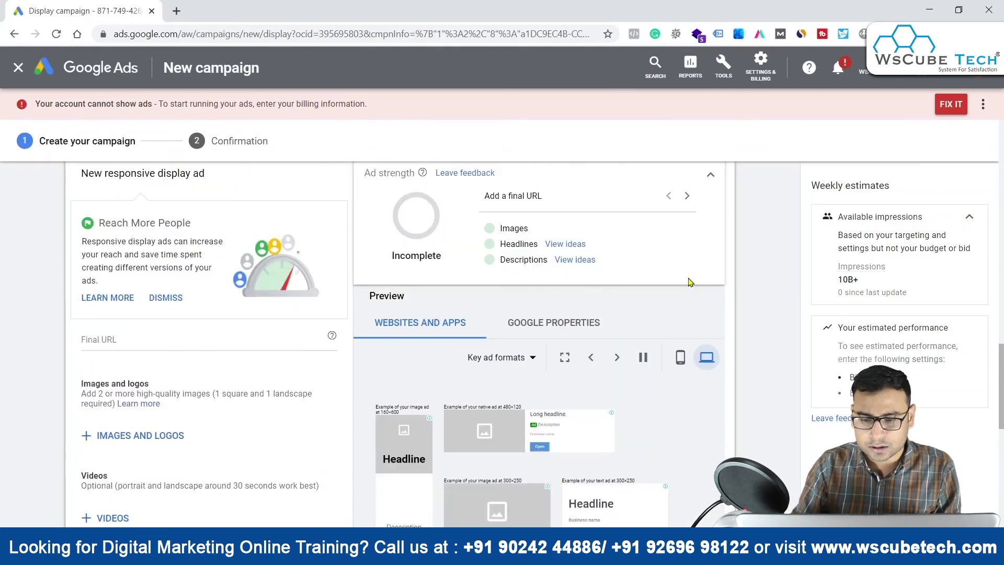
{"action": "scroll", "coordinate": [556, 303], "scroll_direction": "down", "scroll_amount": 3}
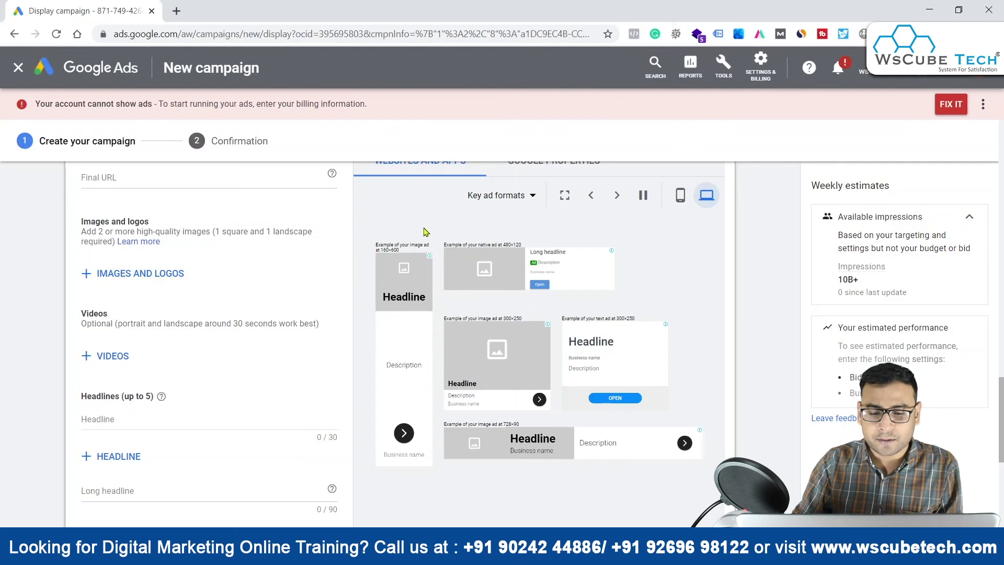
{"action": "scroll", "coordinate": [193, 352], "scroll_direction": "up", "scroll_amount": 6}
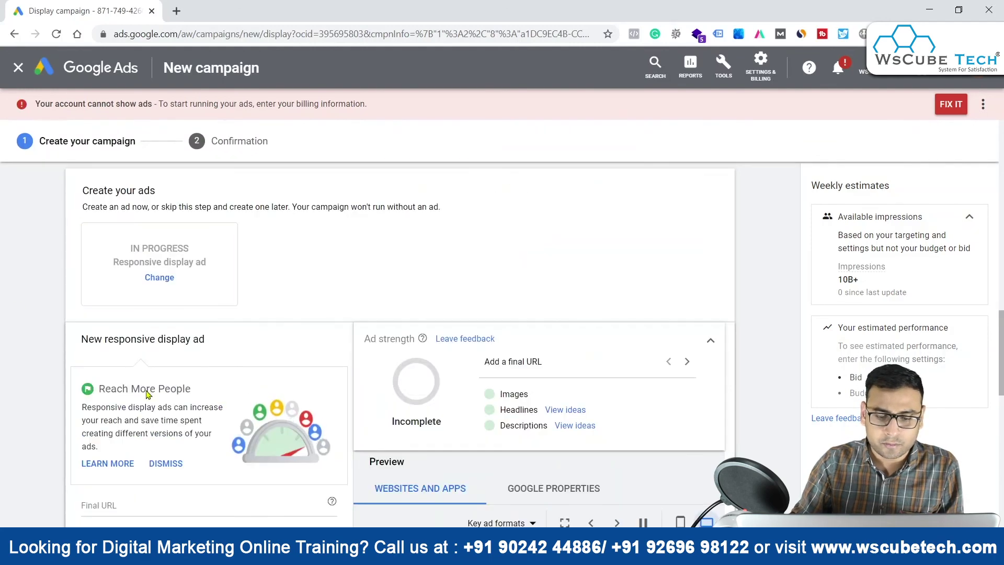
{"action": "scroll", "coordinate": [248, 406], "scroll_direction": "down", "scroll_amount": 2}
{"action": "scroll", "coordinate": [524, 420], "scroll_direction": "down", "scroll_amount": 5}
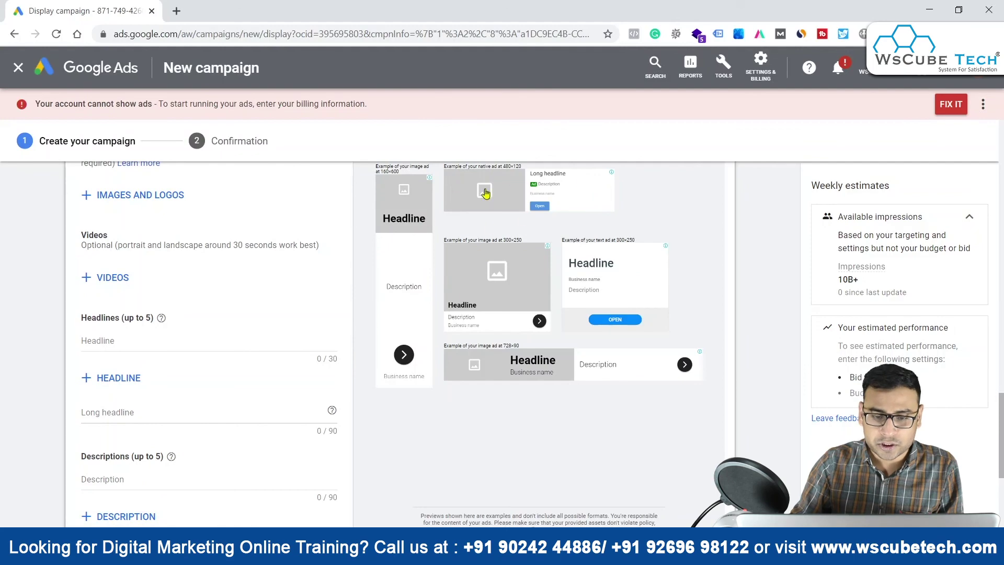
Review the campaign form from the ad group's targeting and viewable CPM bid to the ad's additional format and URL options.
{"action": "scroll", "coordinate": [649, 421], "scroll_direction": "up", "scroll_amount": 15}
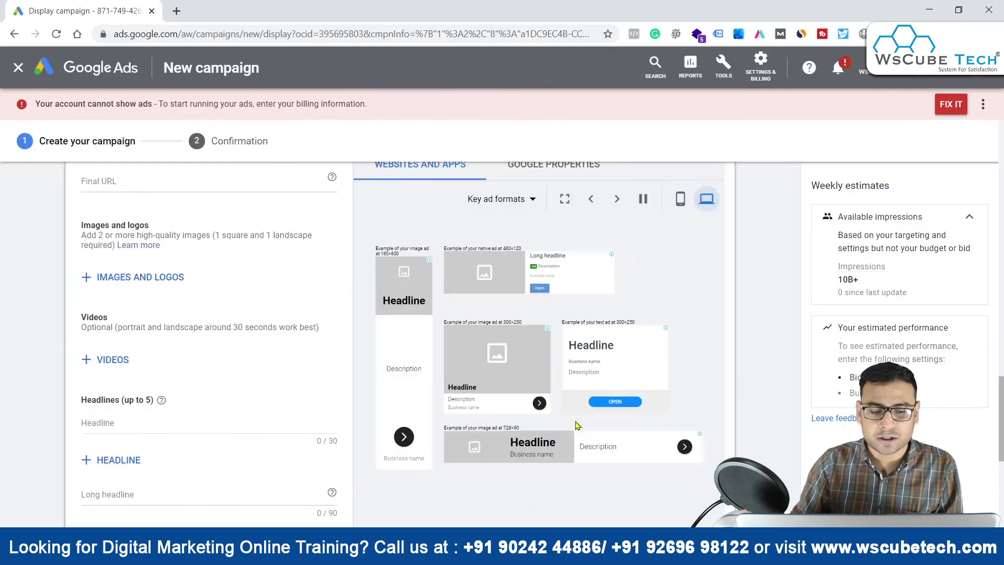
{"action": "scroll", "coordinate": [670, 408], "scroll_direction": "down", "scroll_amount": 15}
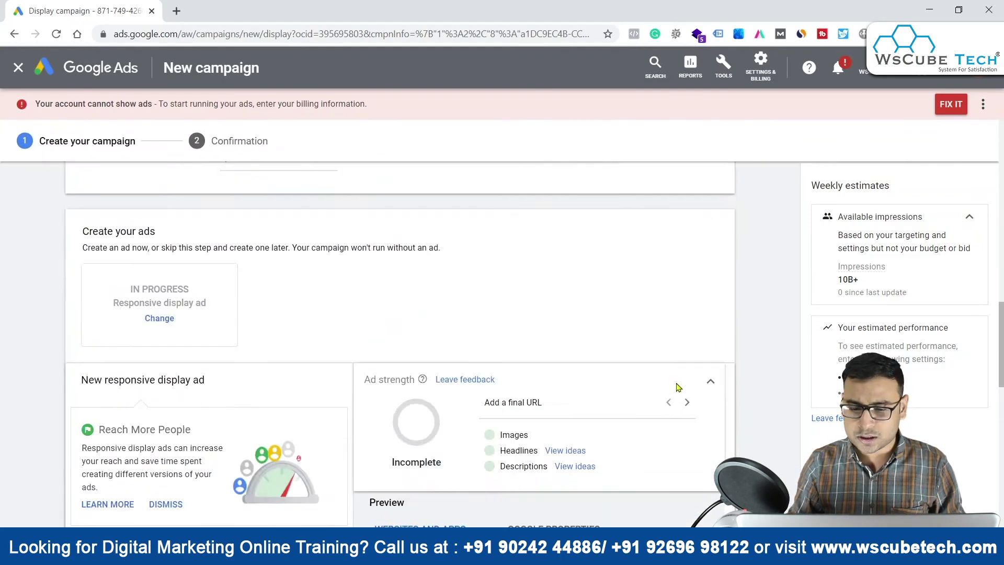
{"action": "scroll", "coordinate": [675, 366], "scroll_direction": "up", "scroll_amount": 10}
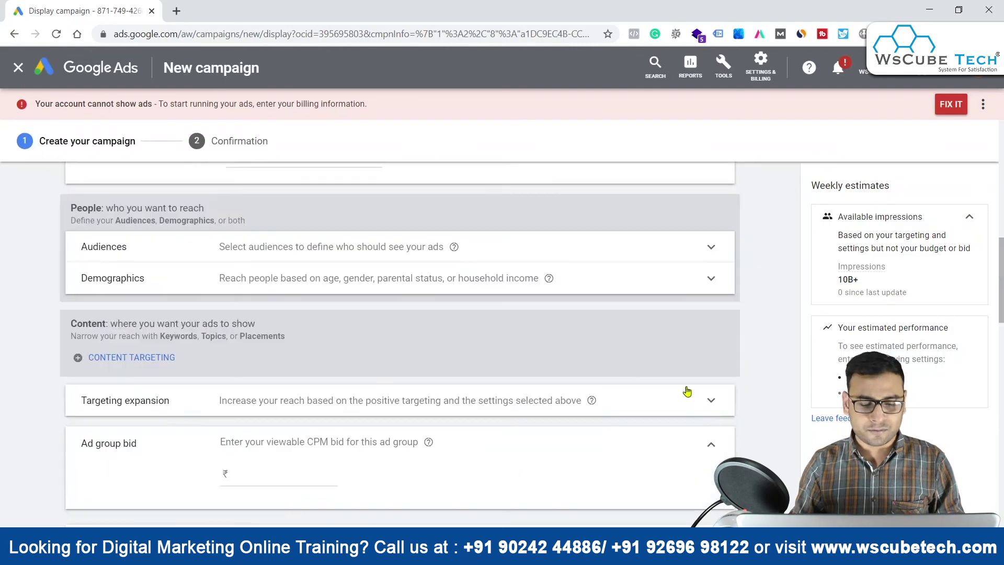
{"action": "scroll", "coordinate": [655, 278], "scroll_direction": "down", "scroll_amount": 10}
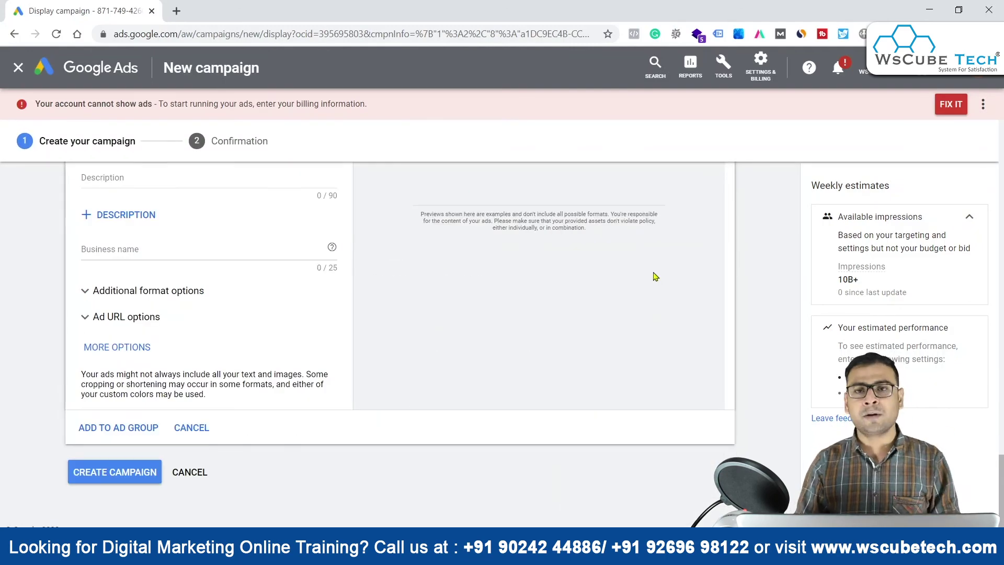